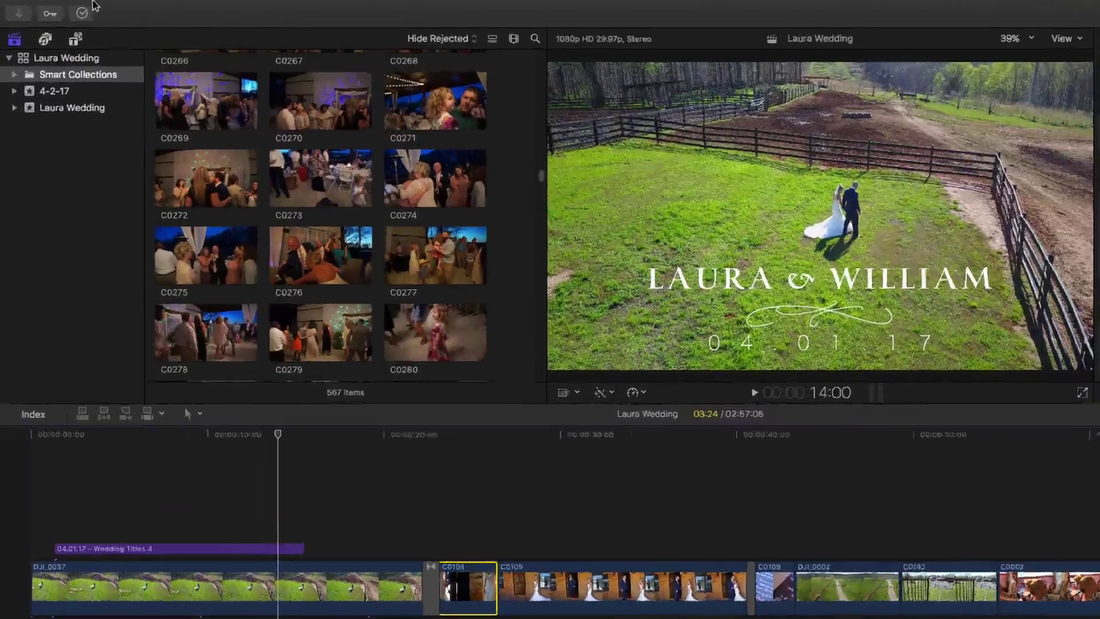
- After browsing the share destinations, choose File > Share > Master File (default) for Laura Wedding
mouse_move(76, 4)
click(172, 8)
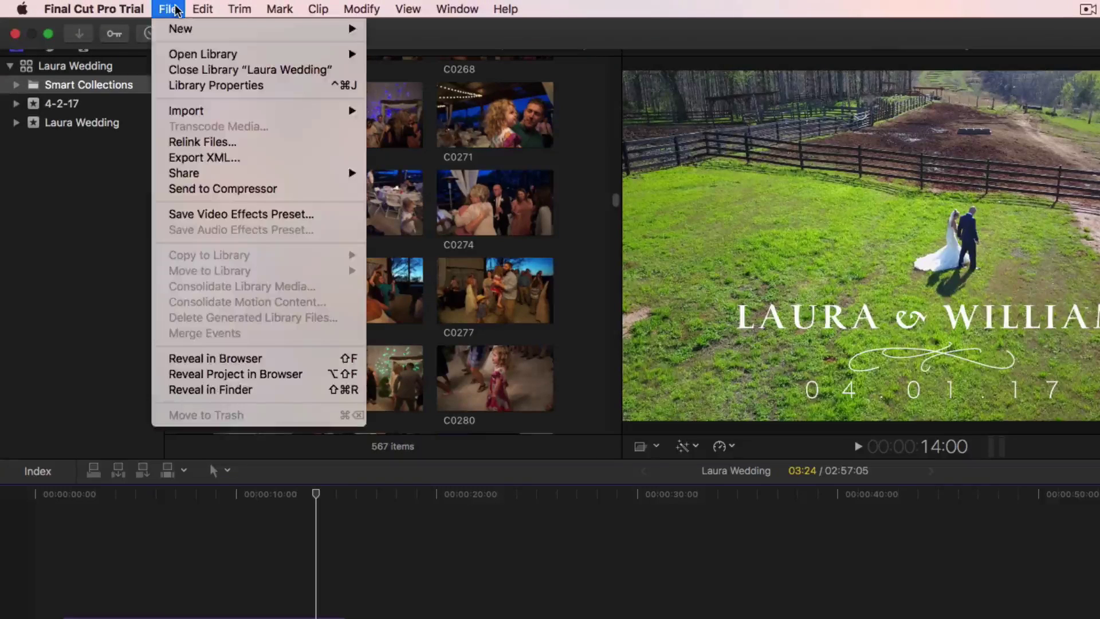
mouse_move(202, 175)
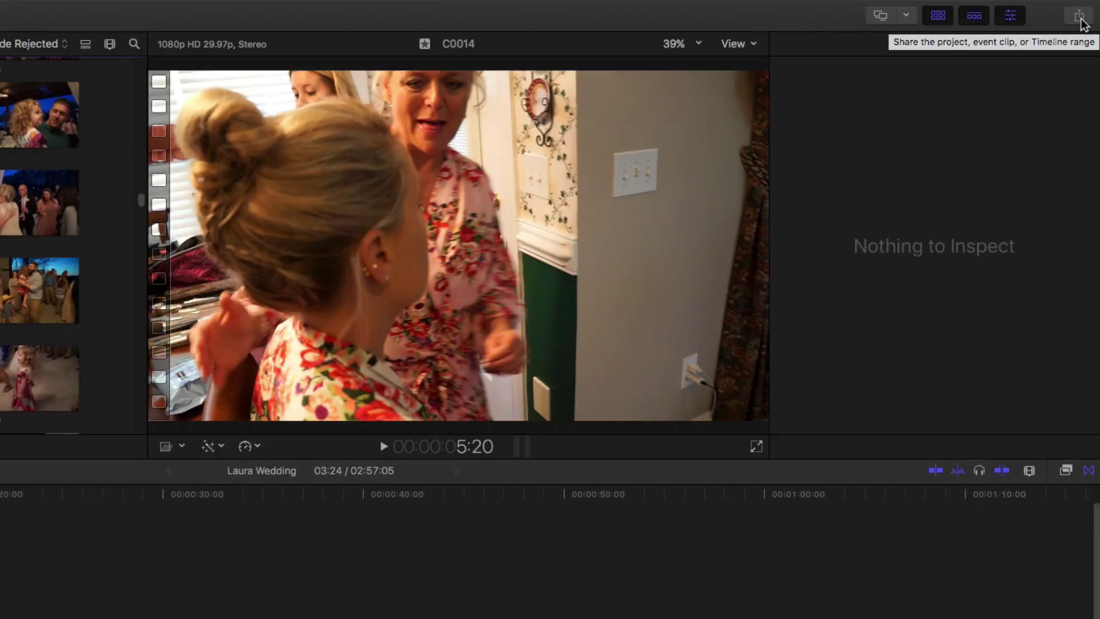
click(1081, 17)
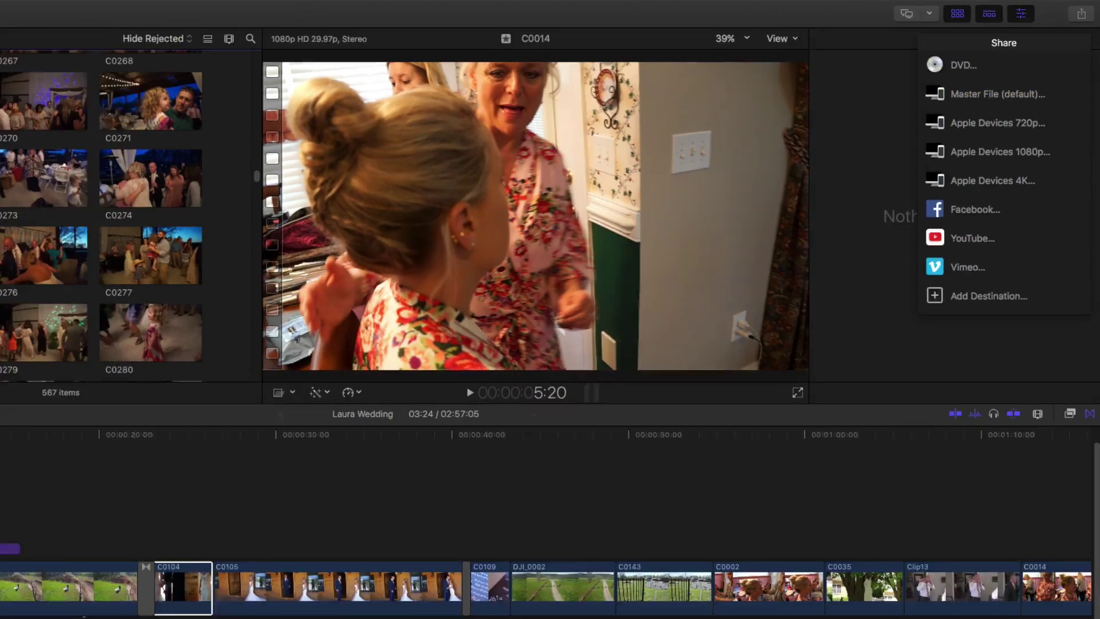
click(912, 107)
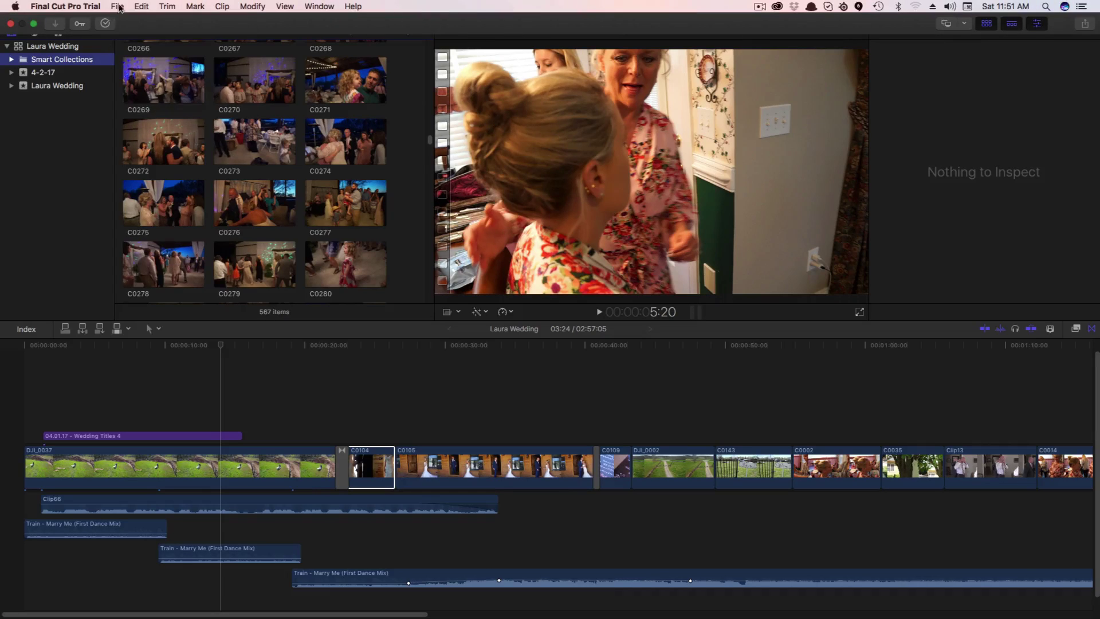
click(118, 7)
mouse_move(140, 121)
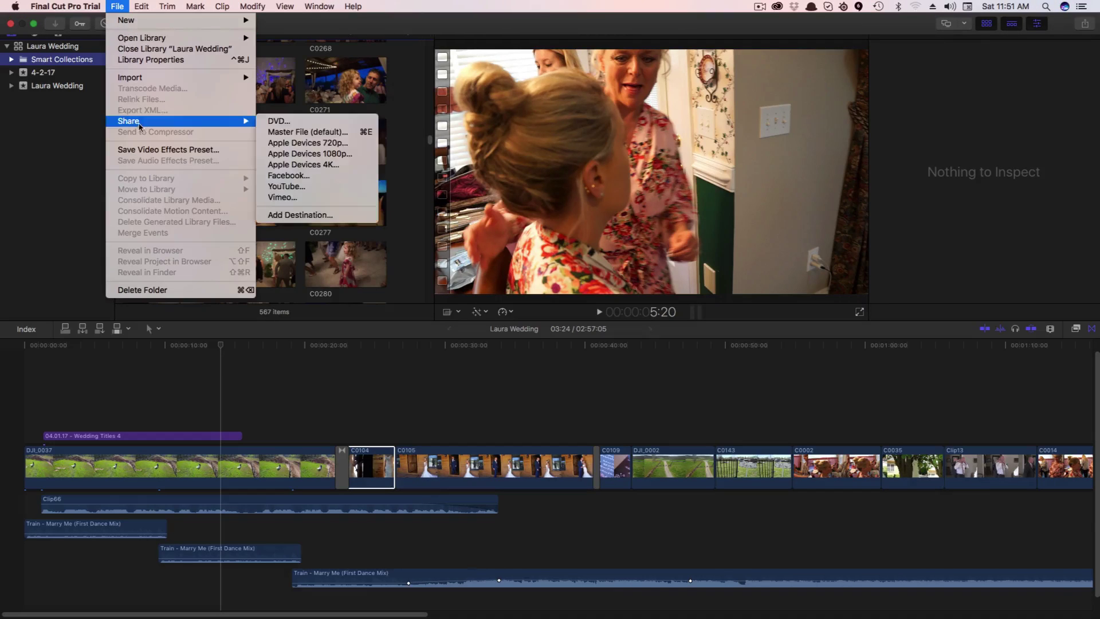
click(339, 135)
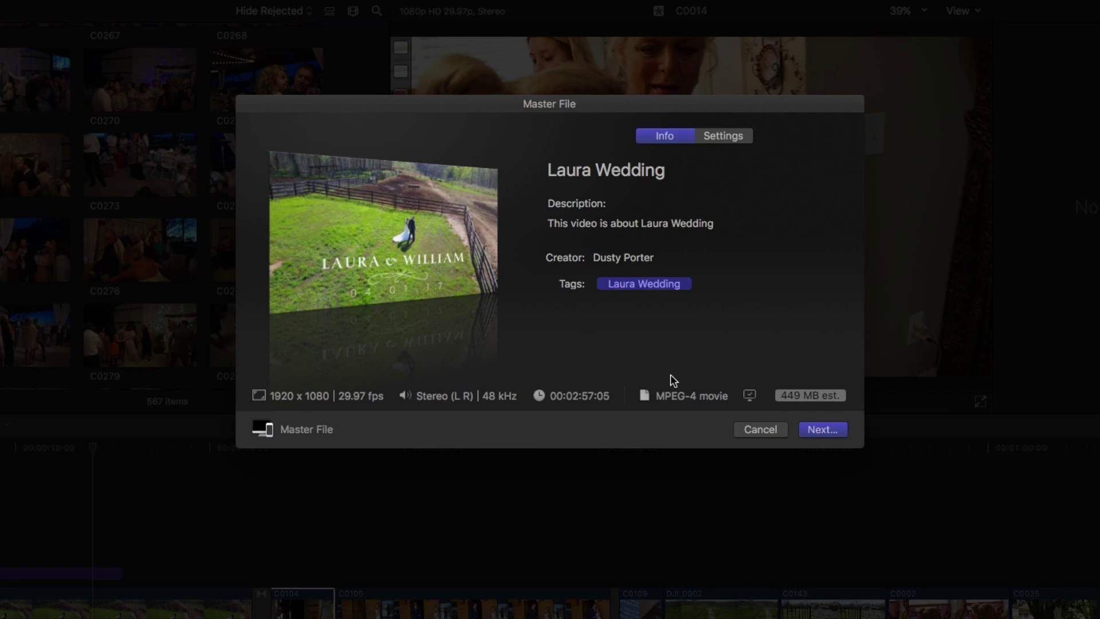
- Keep Computer as the export format and switch the video codec to H.264 Better Quality
click(721, 142)
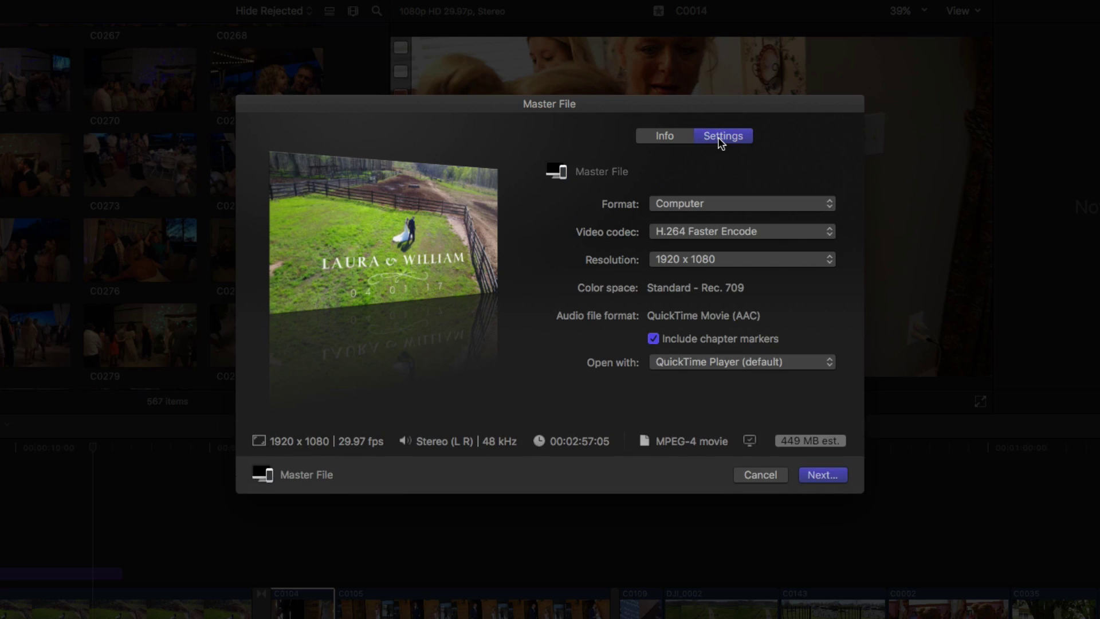
click(682, 205)
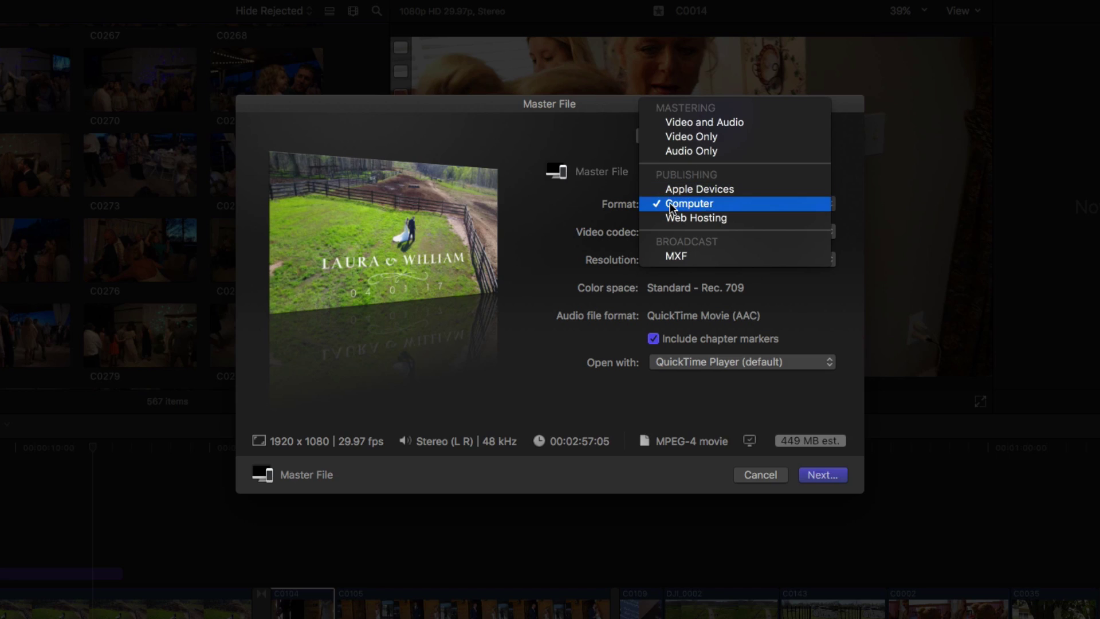
click(680, 202)
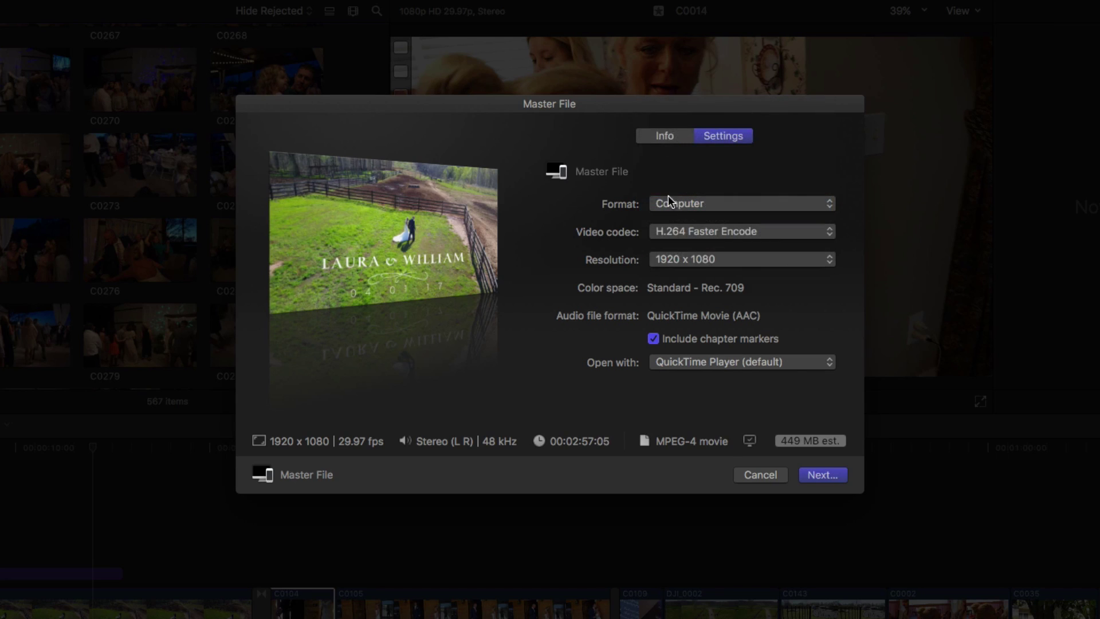
click(683, 228)
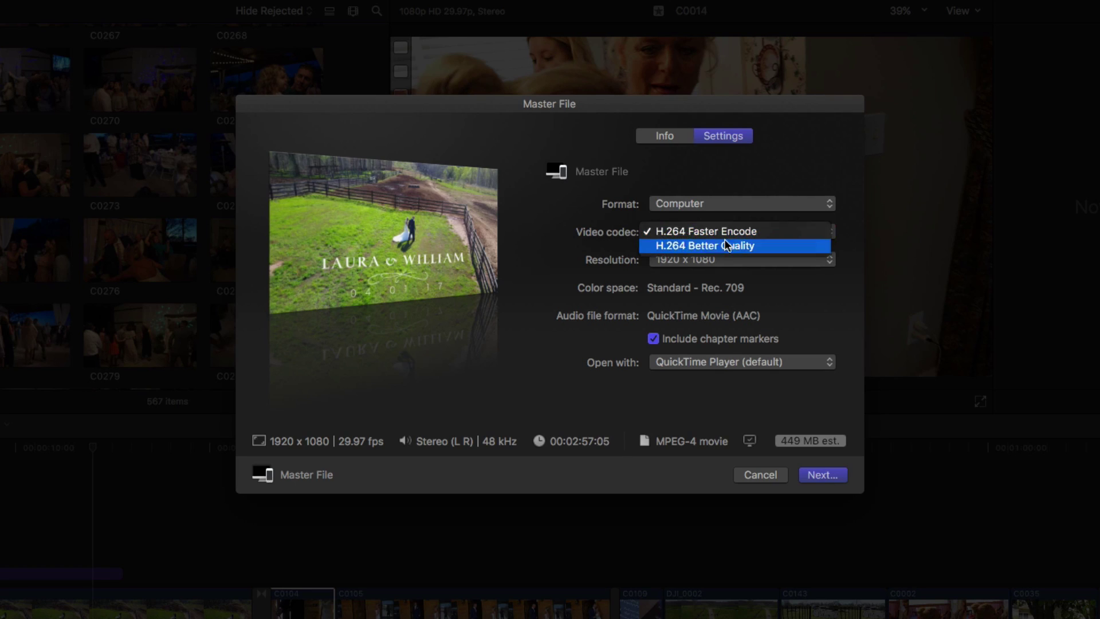
click(687, 245)
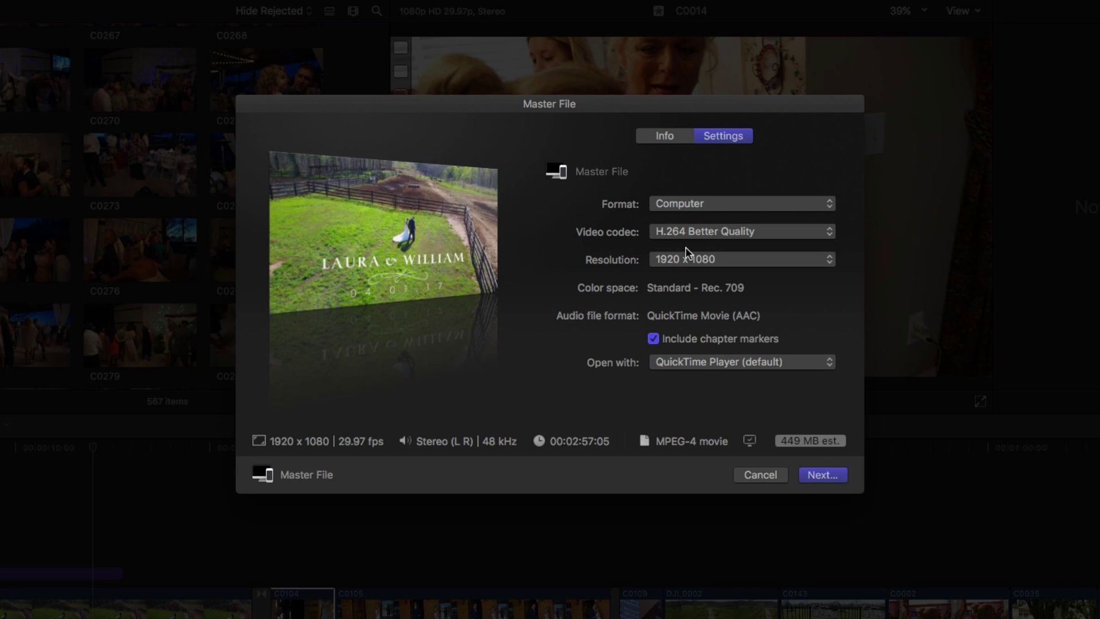
- Review the Resolution choices and leave the export at 1920 x 1080
click(685, 259)
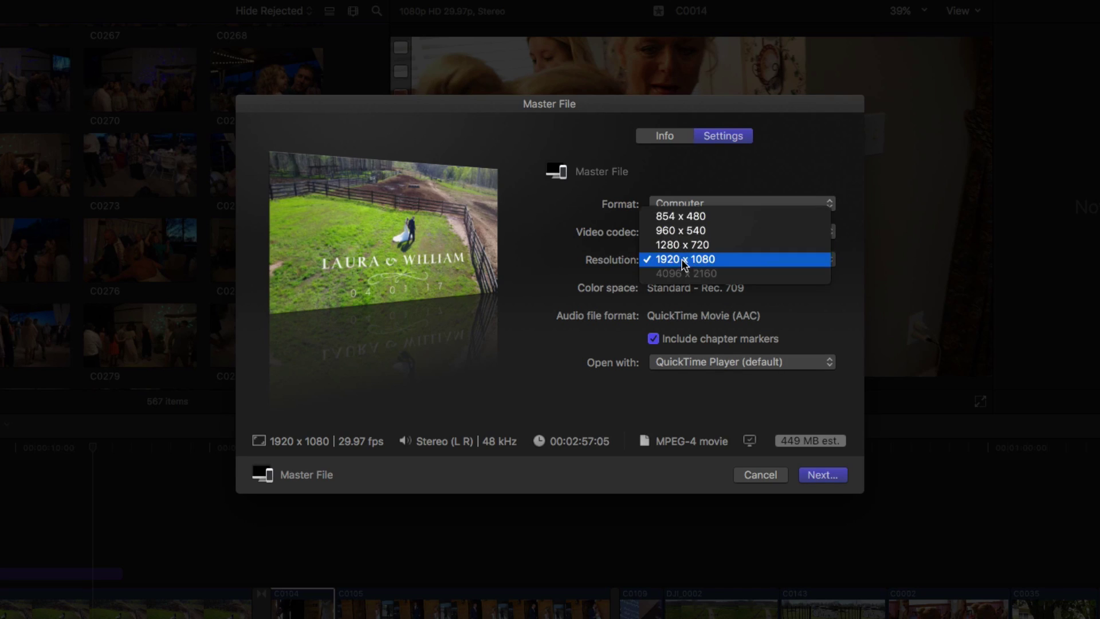
click(619, 248)
click(704, 258)
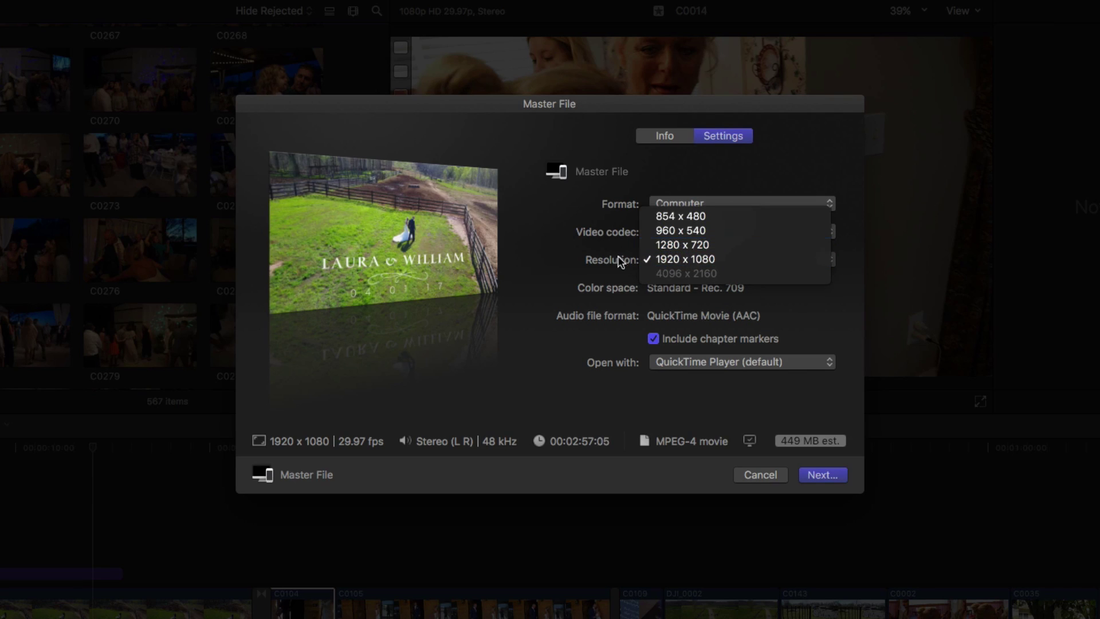
click(583, 253)
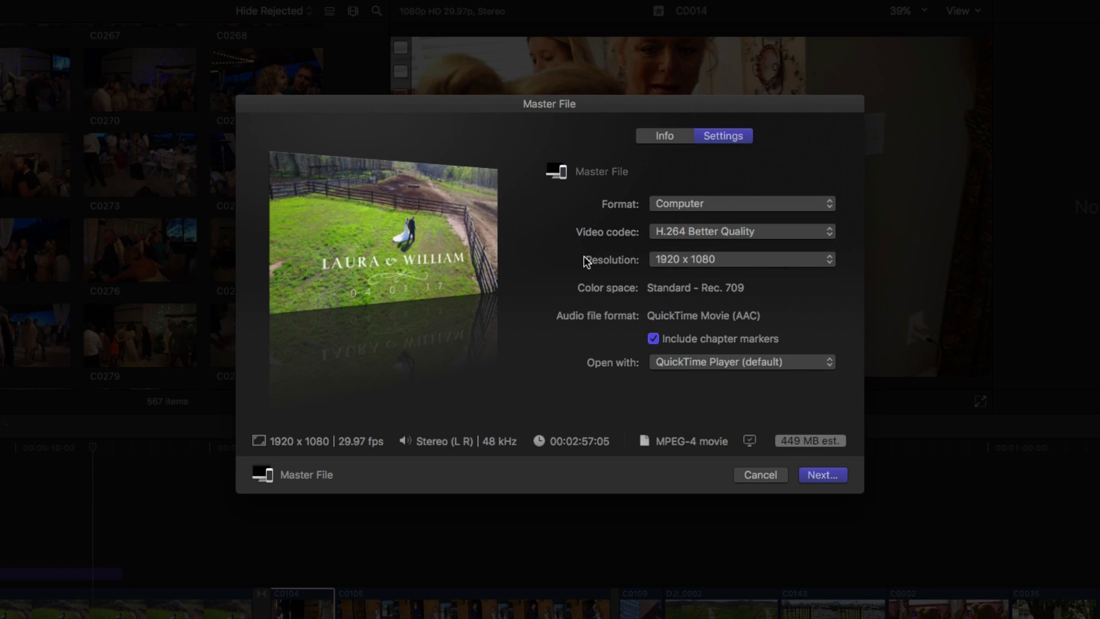
click(682, 259)
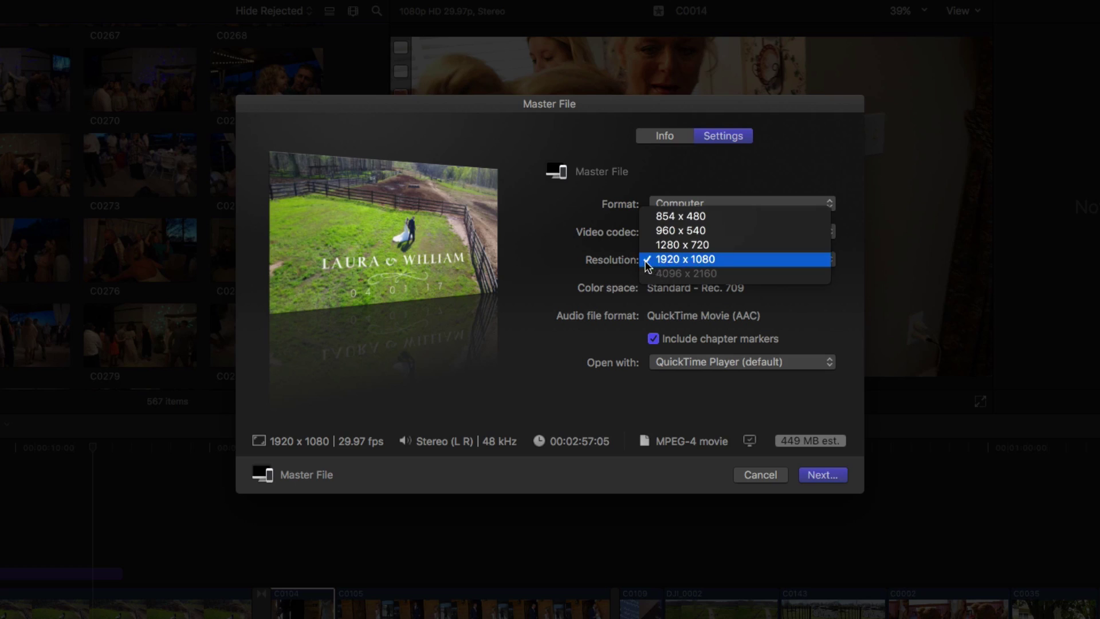
click(677, 259)
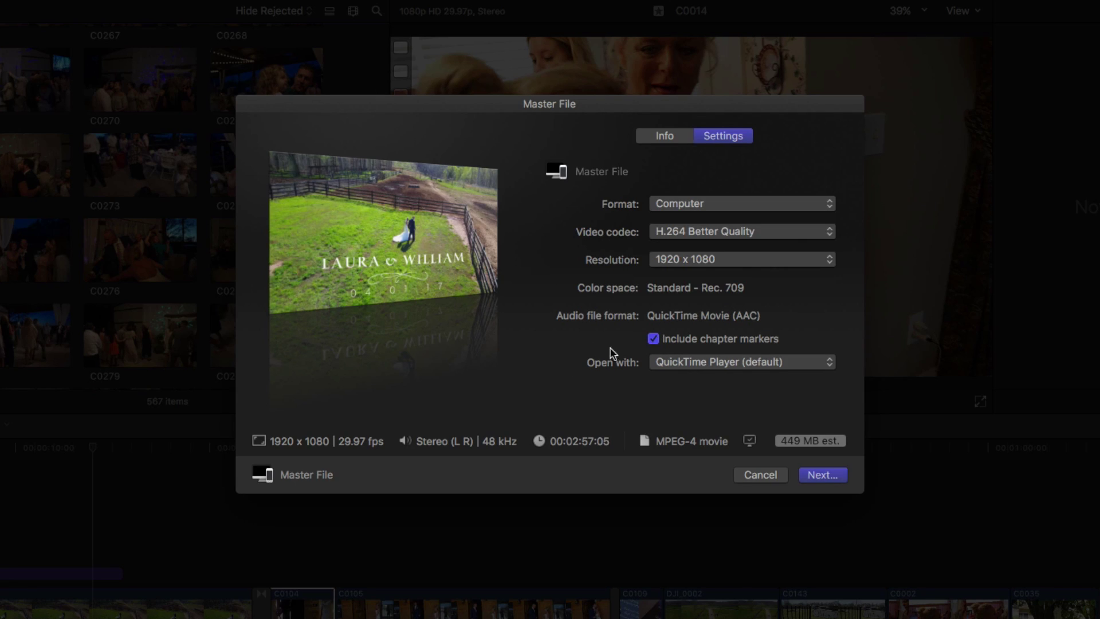
- Keep QuickTime Player for Open with, and switch Format to Video and Audio, then back to Computer
click(688, 362)
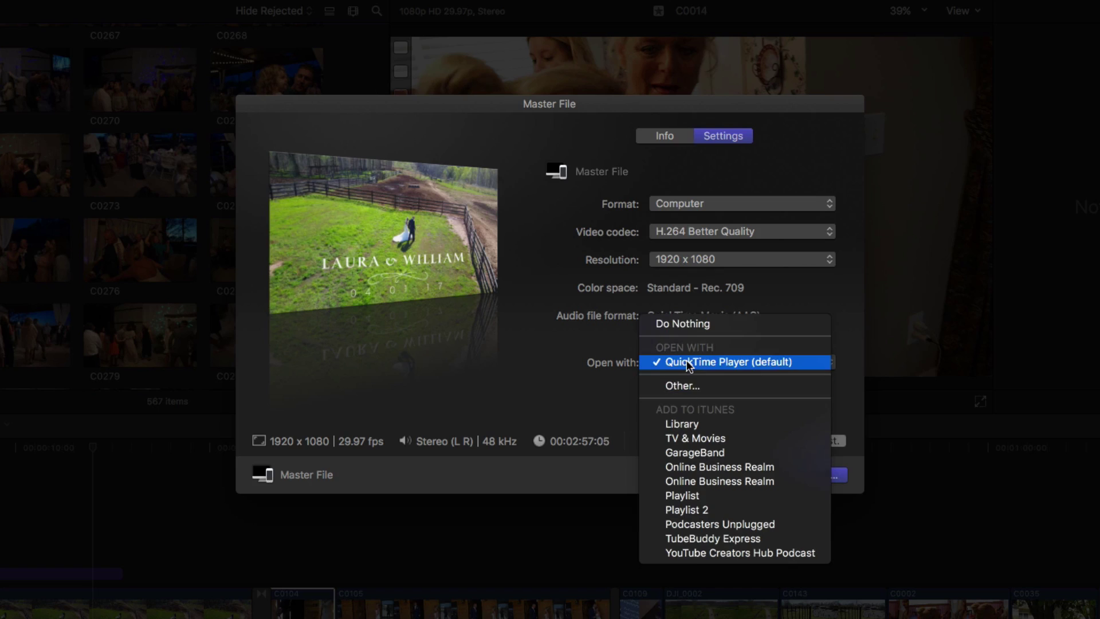
click(688, 362)
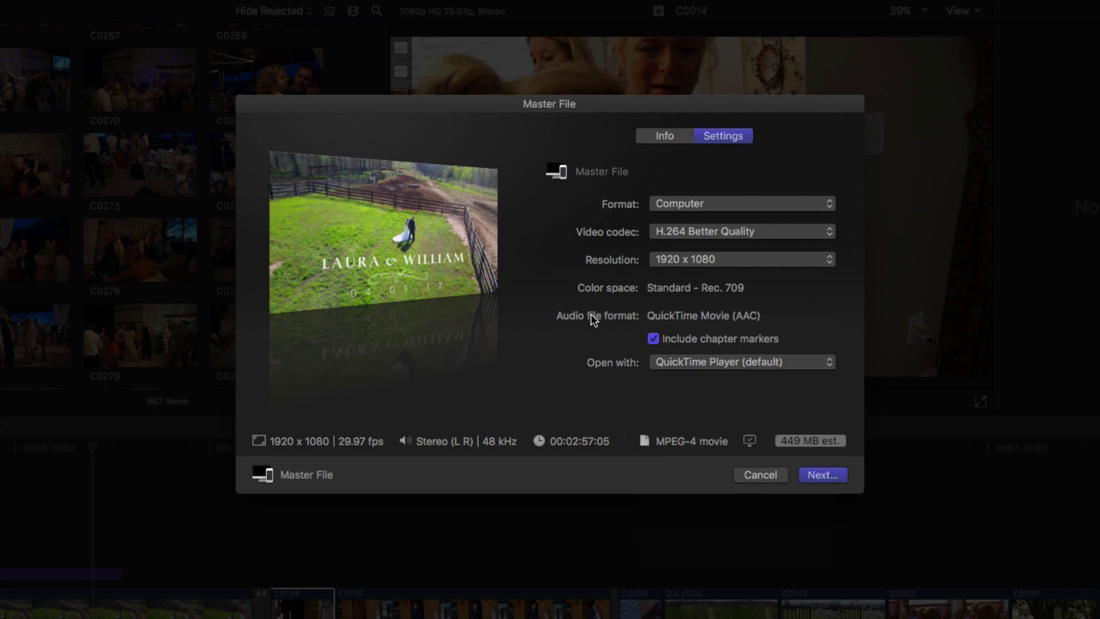
click(688, 204)
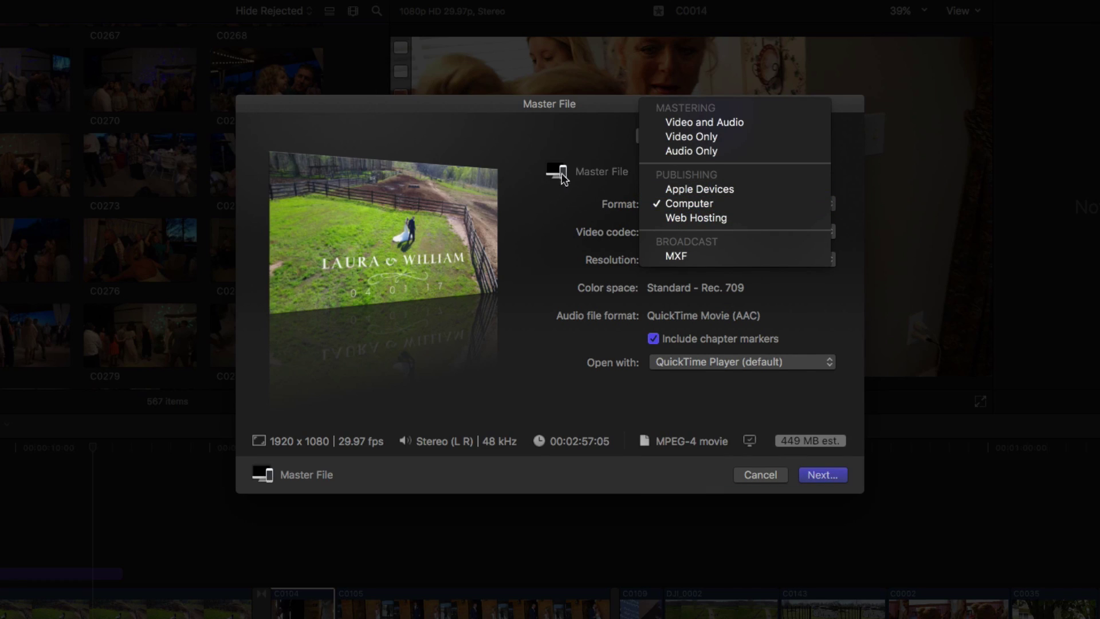
click(691, 122)
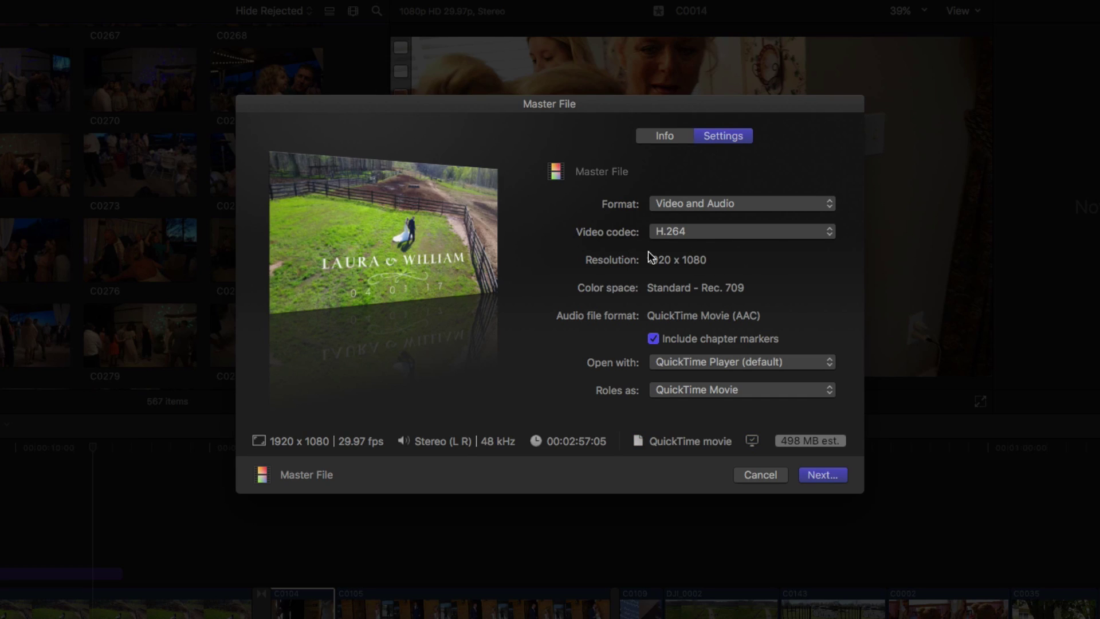
click(687, 203)
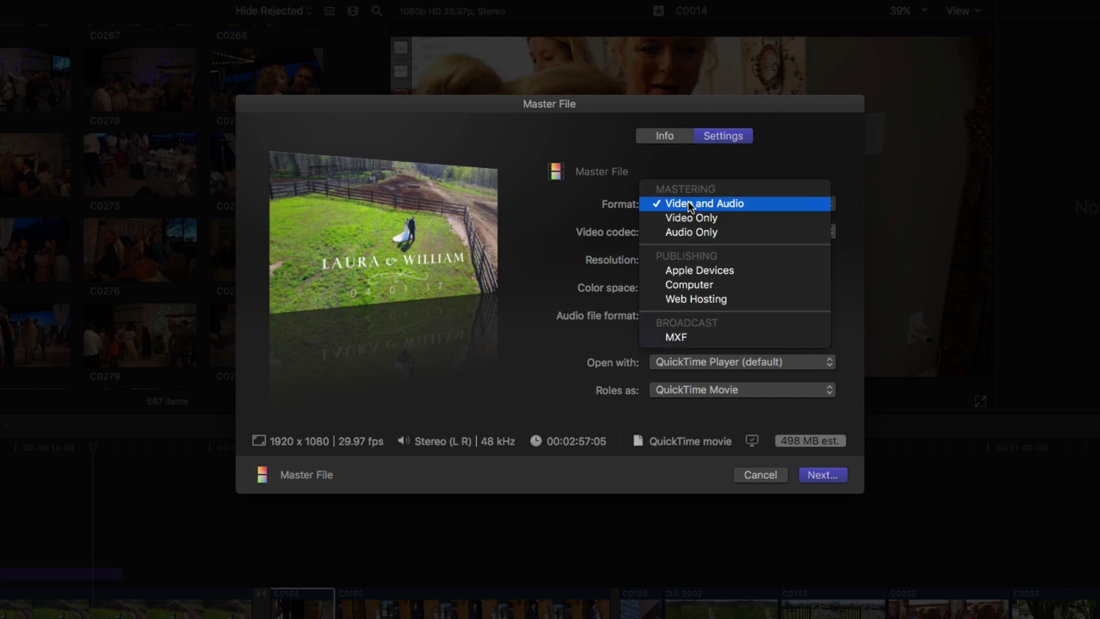
click(683, 287)
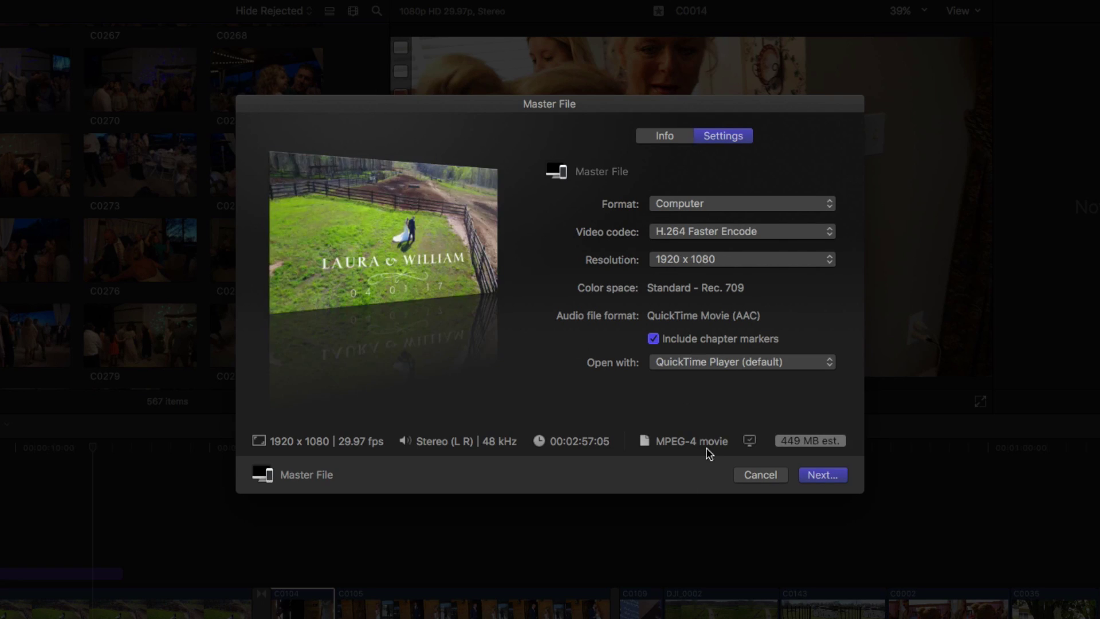
- Save the export as Laura Wedding on the Desktop to start sharing
click(831, 474)
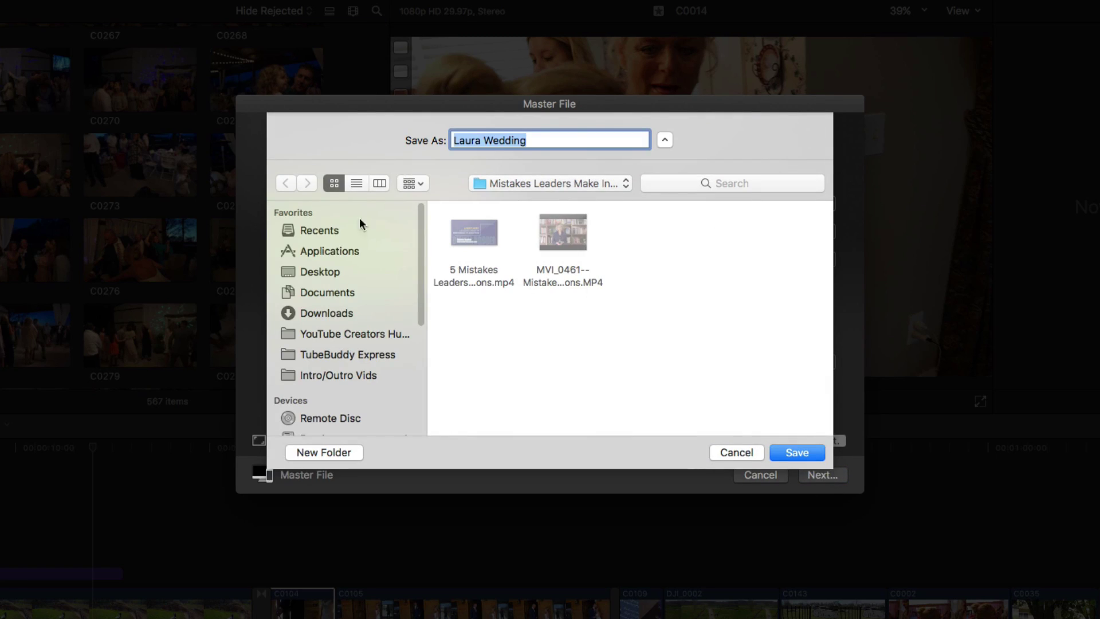
mouse_move(480, 243)
click(344, 276)
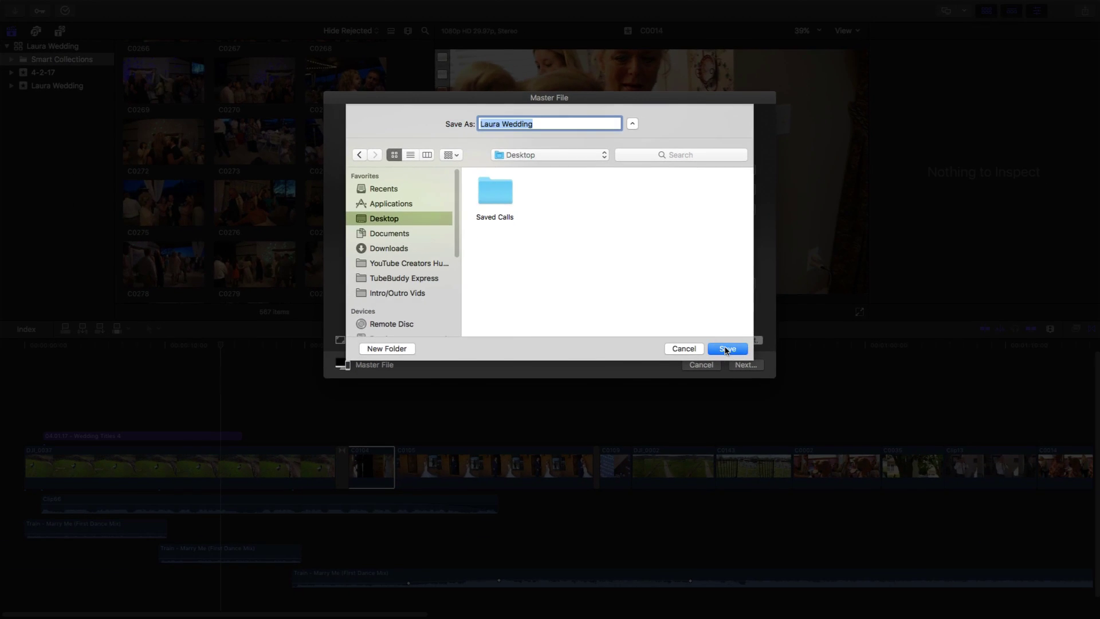
click(797, 452)
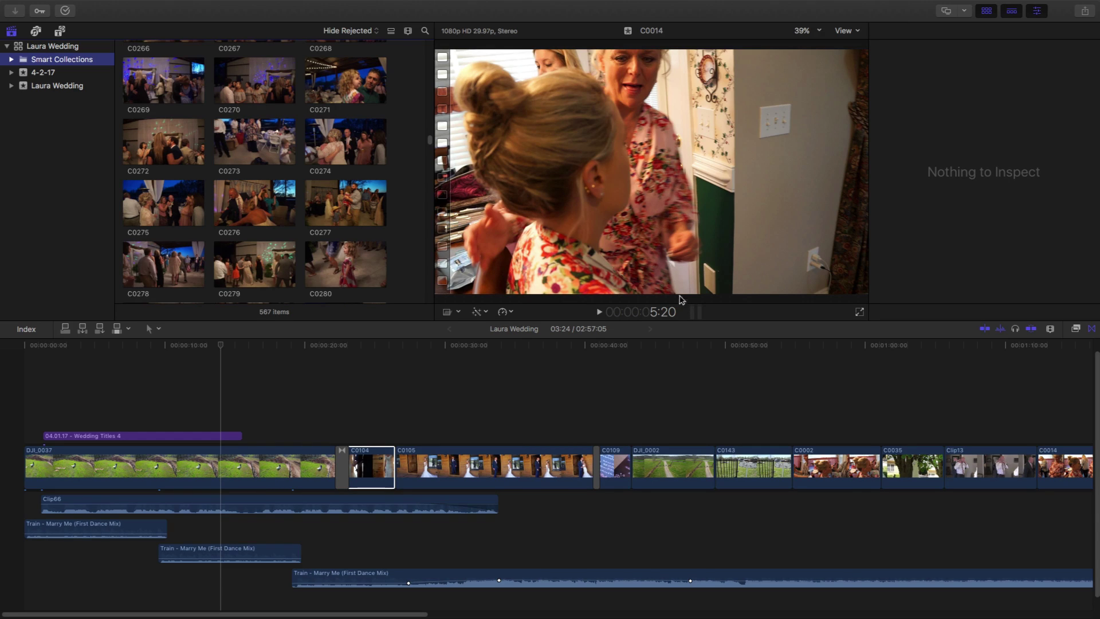
- Show Background Tasks and expand Sharing to follow the Laura Wedding.mp4 writing progress
scroll(315, 183, up, 3)
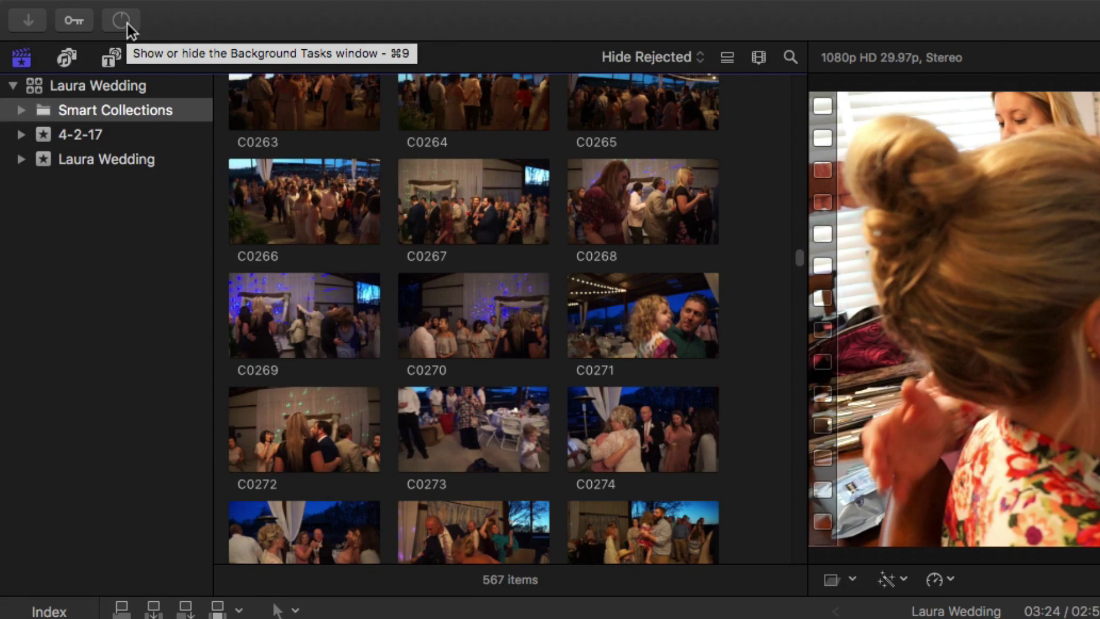
click(127, 22)
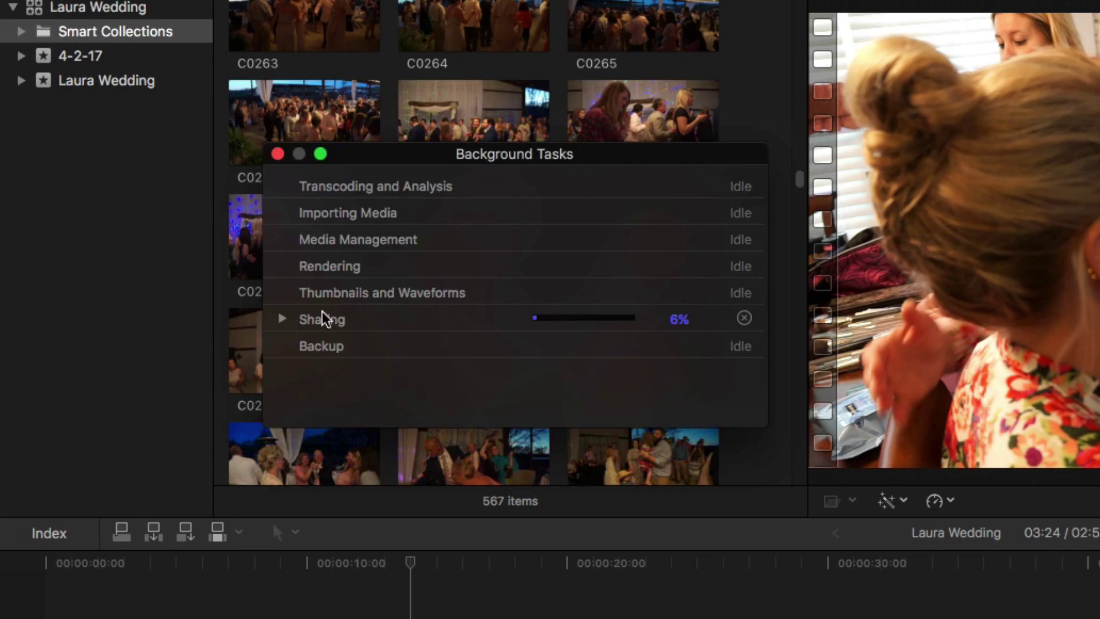
click(283, 319)
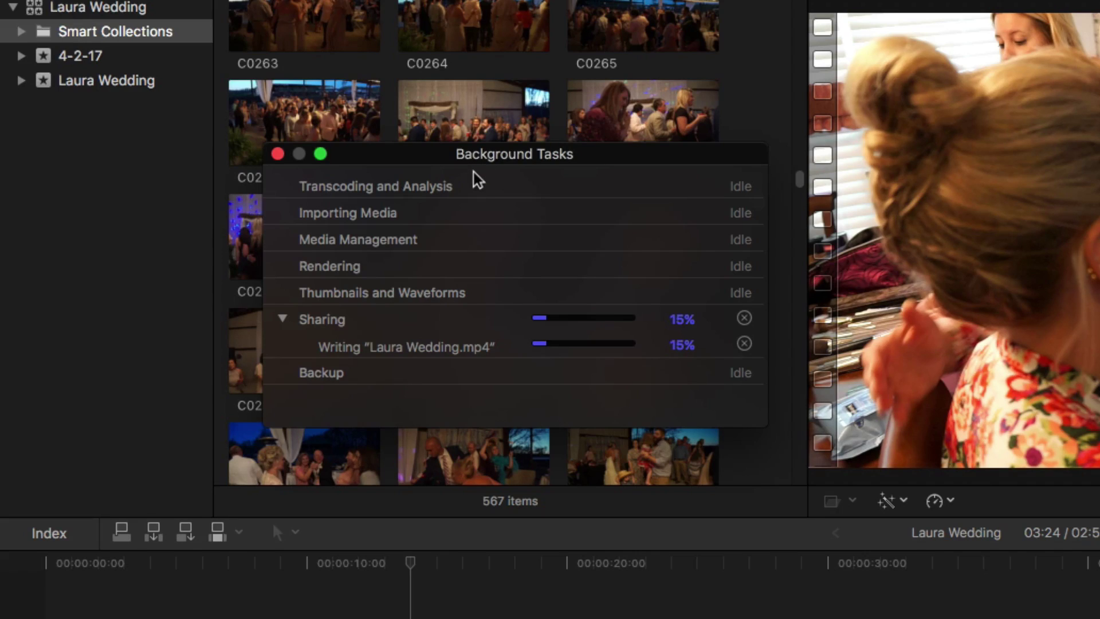
click(744, 345)
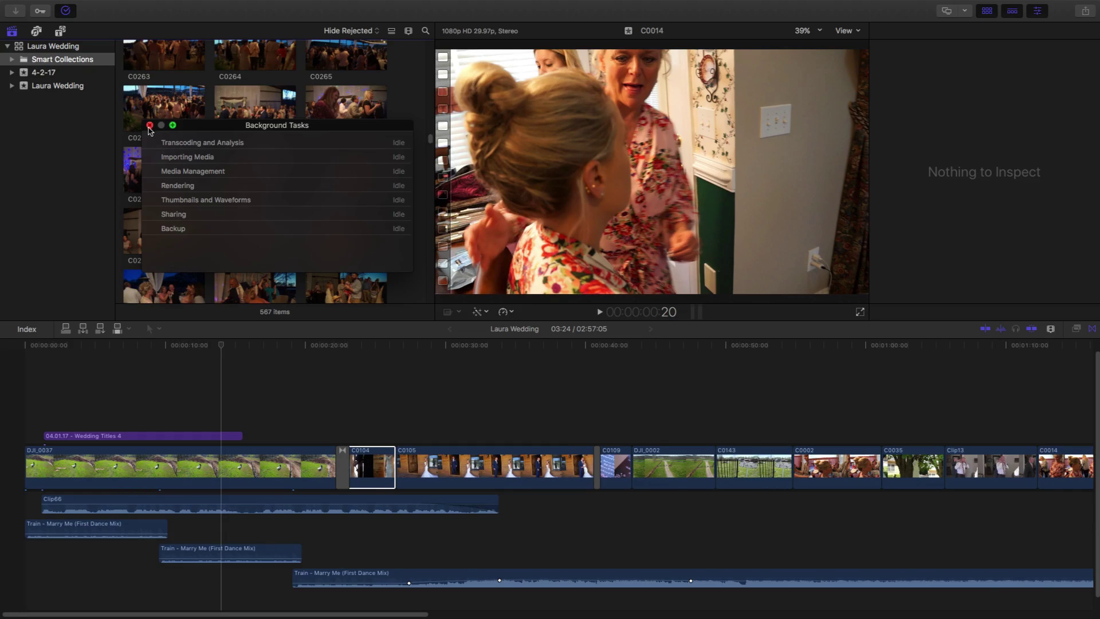
- Close the Background Tasks window with its red close button
click(149, 125)
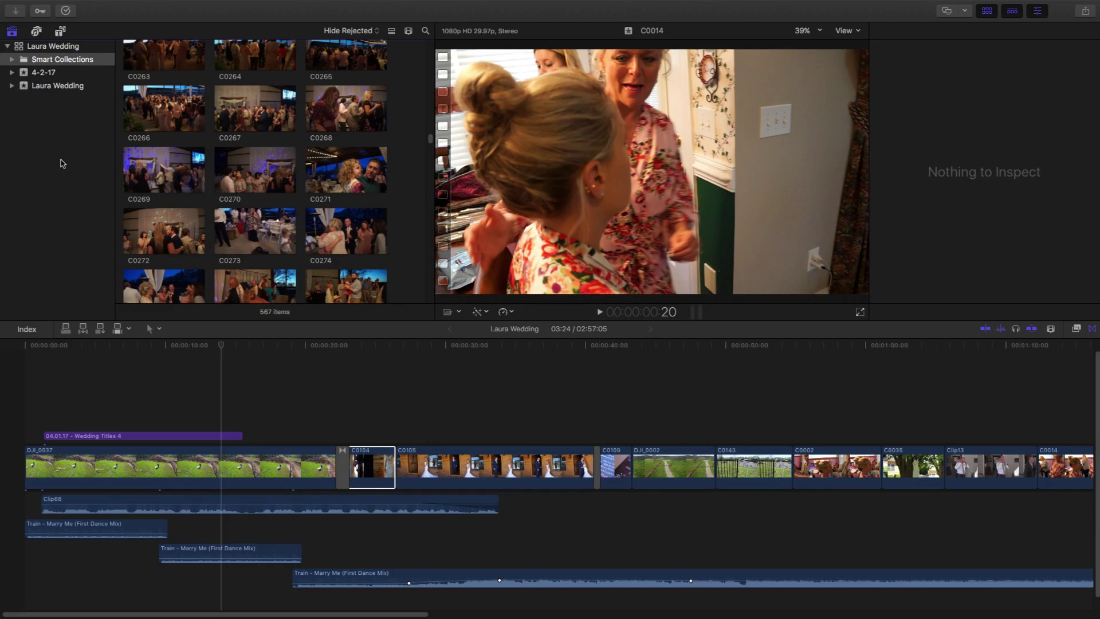